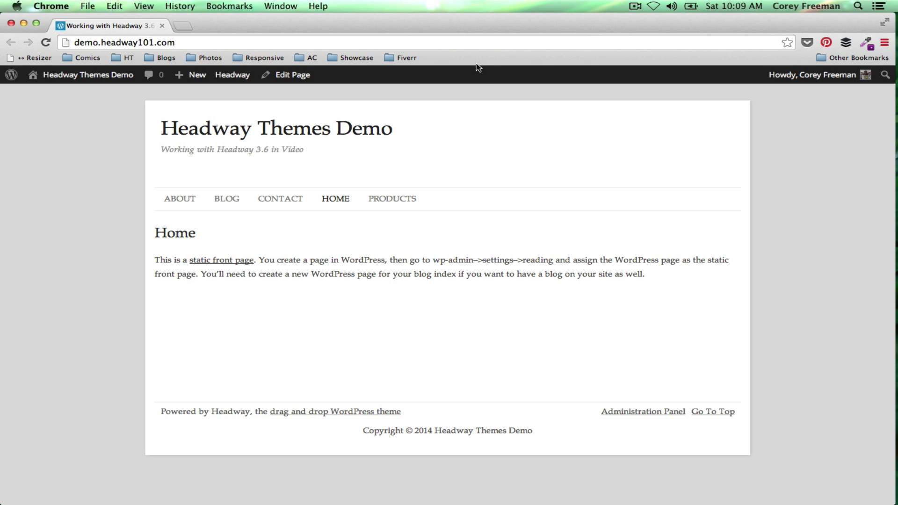
# Step: Reveal the Grid and Design choices under Headway's Visual Editor menu in the admin bar
pyautogui.moveTo(232, 75)
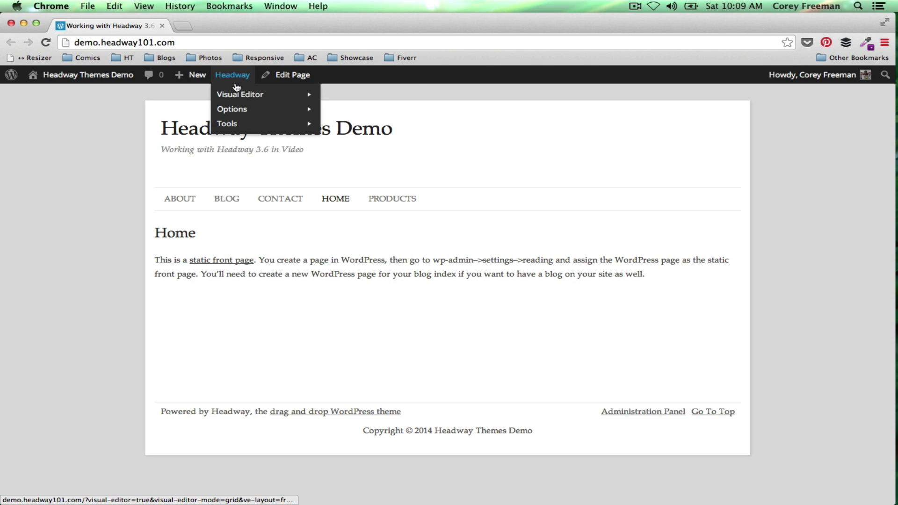
pyautogui.moveTo(247, 95)
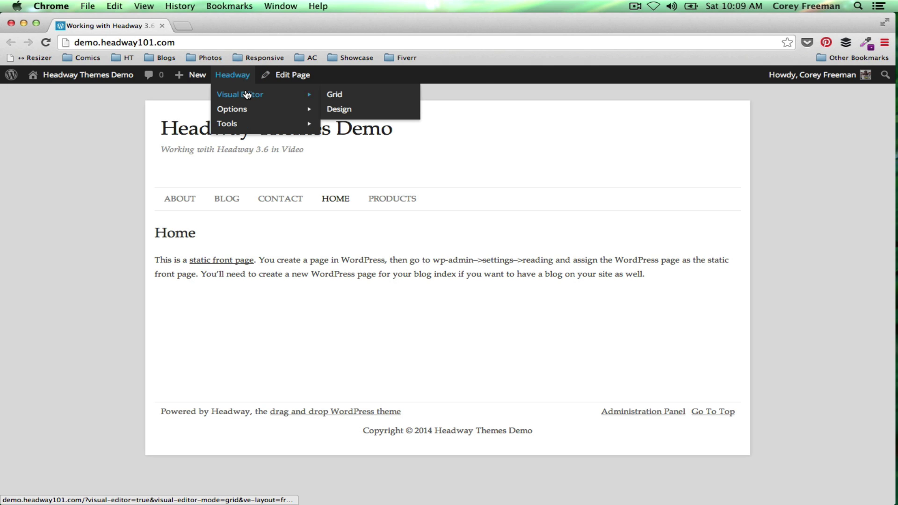
# Step: Enter design mode, dismiss the welcome tour, and select the Body element
pyautogui.click(339, 112)
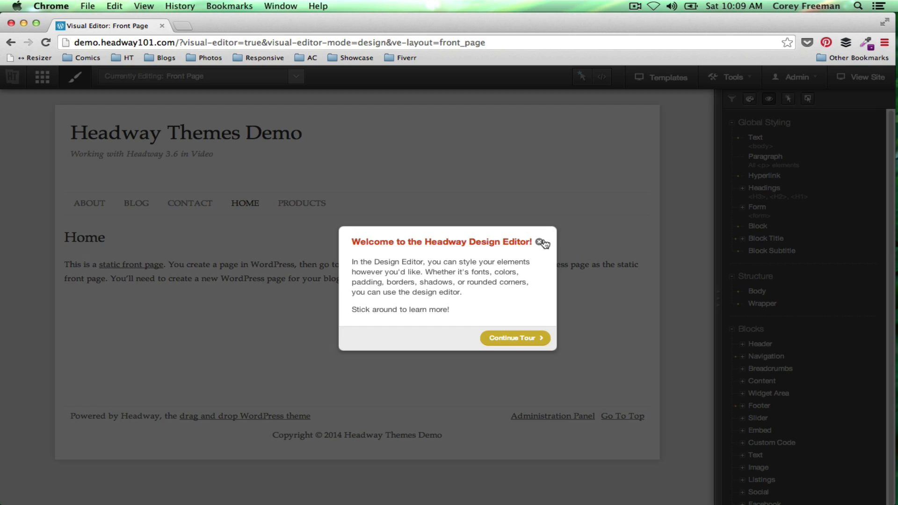
pyautogui.click(540, 242)
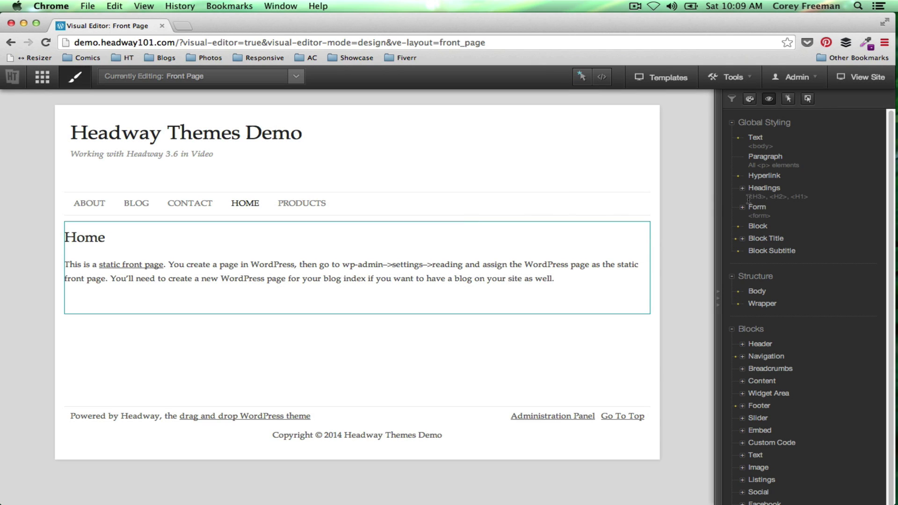
pyautogui.click(762, 292)
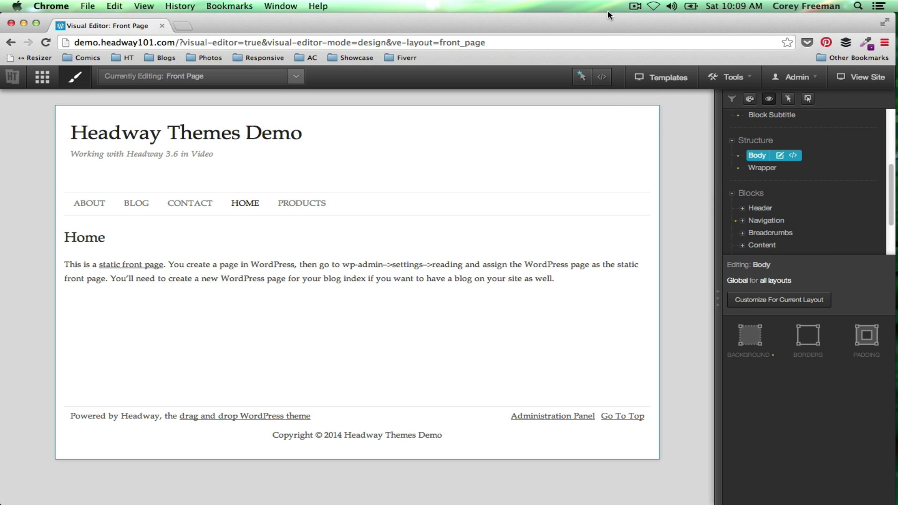
# Step: Set the Body background colour to dark slate 505F61 in the colour picker
pyautogui.click(738, 339)
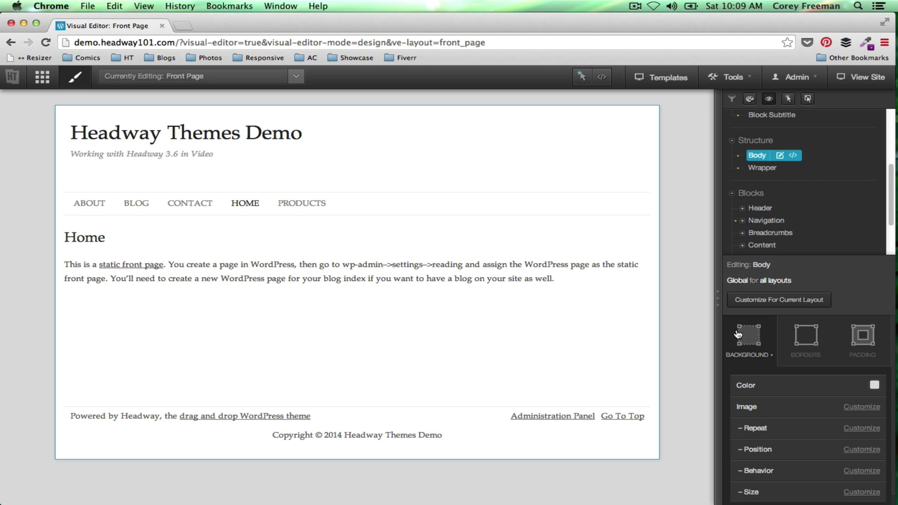
pyautogui.click(873, 386)
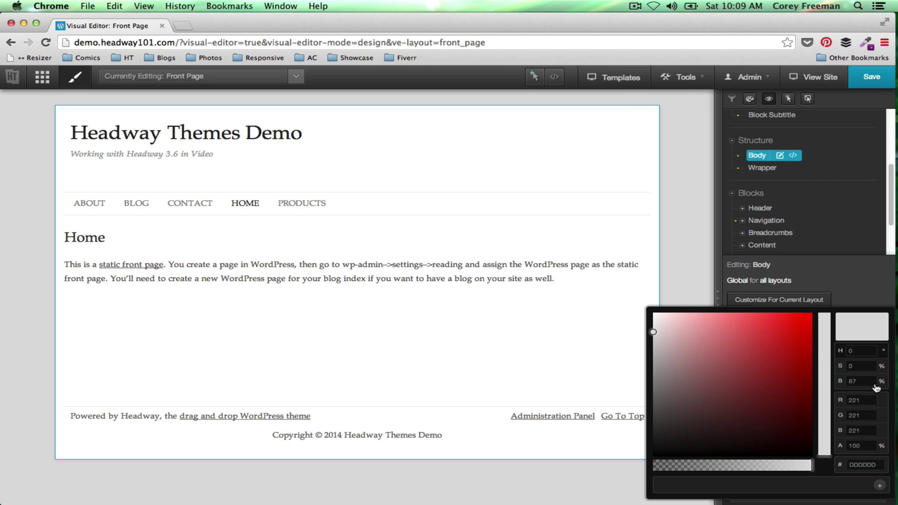
pyautogui.click(711, 351)
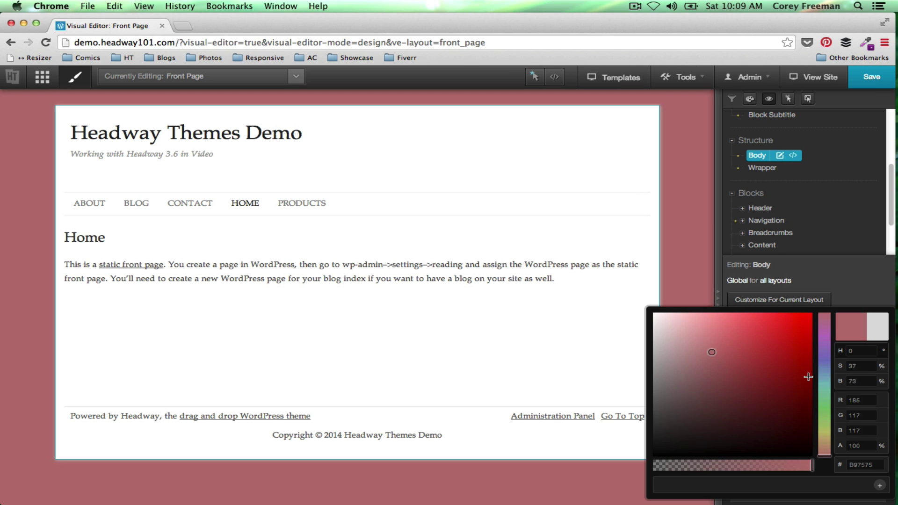
pyautogui.moveTo(822, 364); pyautogui.dragTo(824, 382)
pyautogui.moveTo(751, 362); pyautogui.dragTo(680, 402)
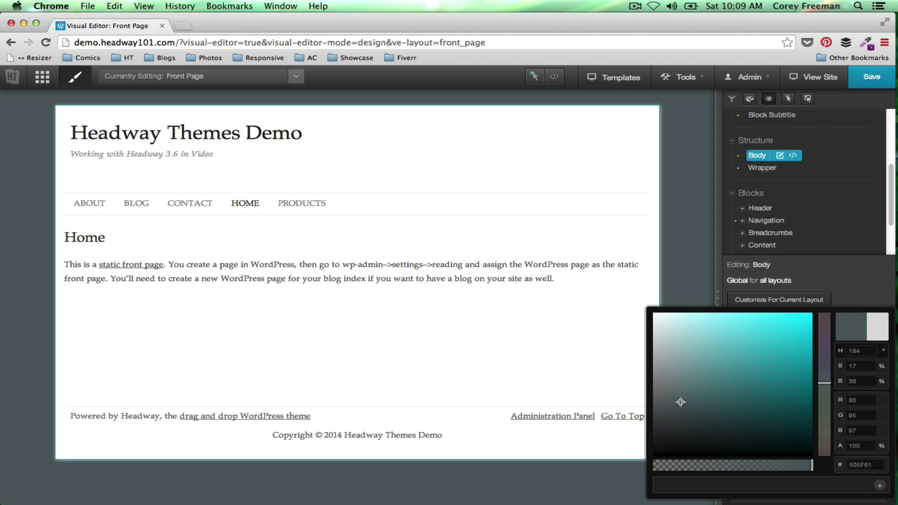
# Step: Close the colour picker and apply background.jpg from the Media Library as the Body background image
pyautogui.click(593, 359)
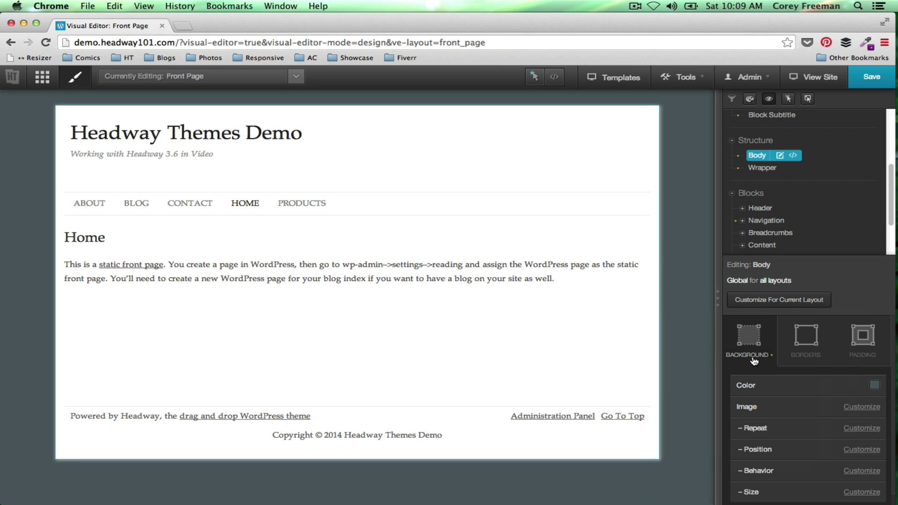
pyautogui.click(862, 406)
pyautogui.click(860, 407)
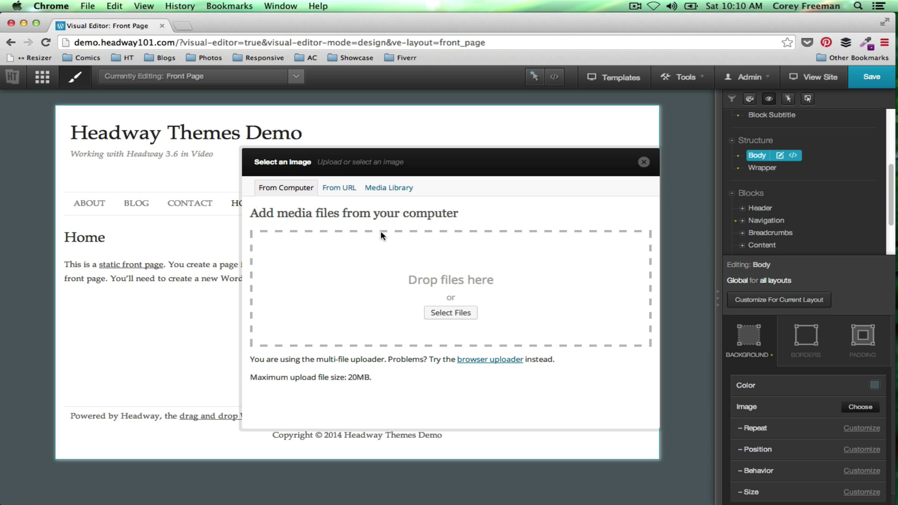
pyautogui.click(403, 188)
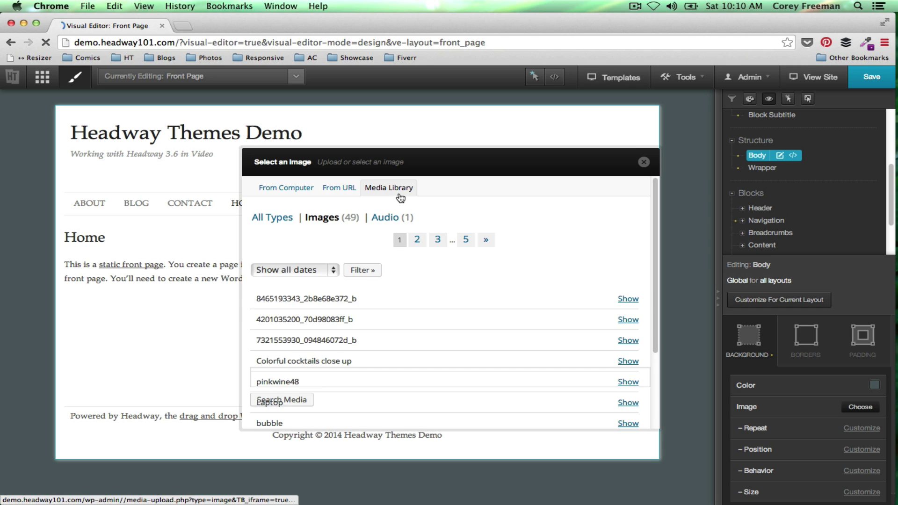
pyautogui.scroll(-3, 515, 341)
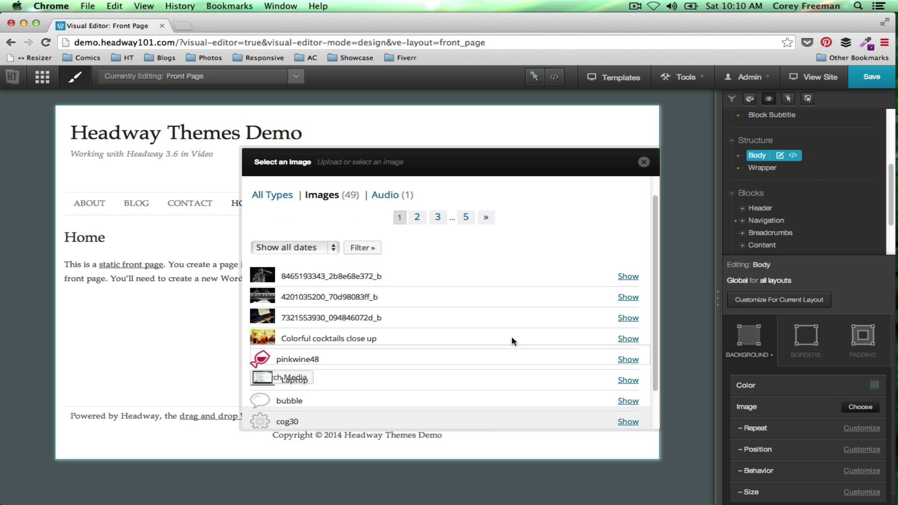
pyautogui.click(616, 398)
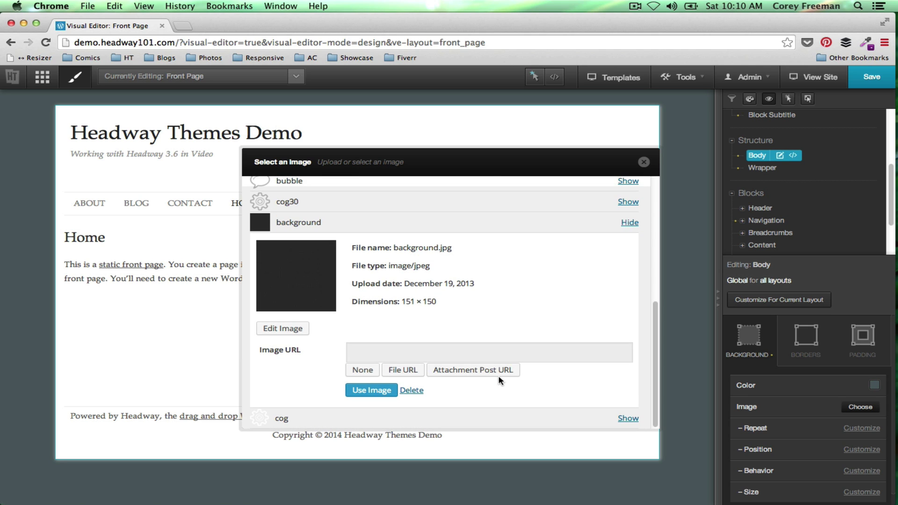
pyautogui.click(382, 391)
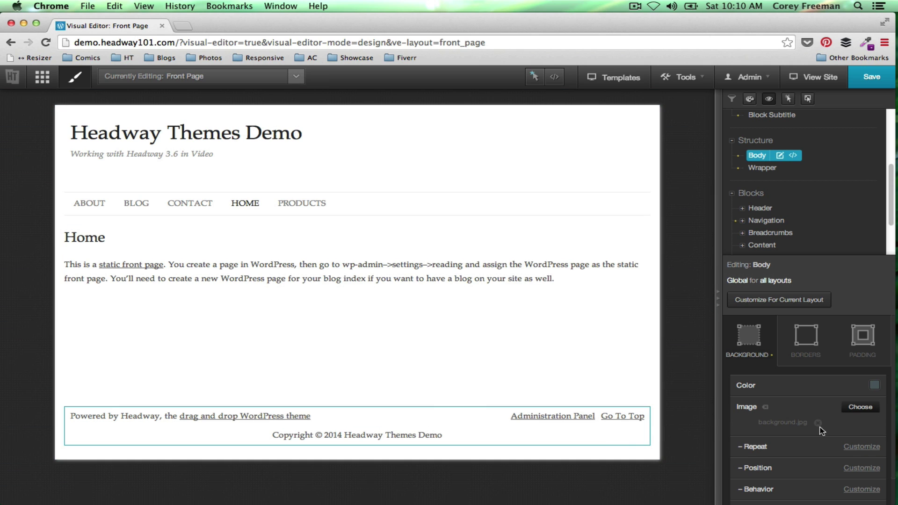
# Step: Keep the background image tiling and anchor it at Right Top
pyautogui.click(861, 446)
pyautogui.click(858, 446)
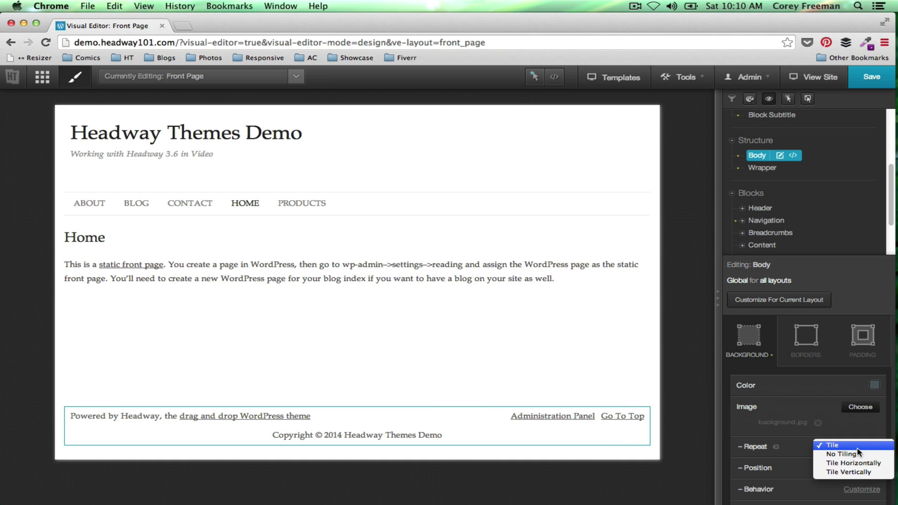
pyautogui.click(858, 447)
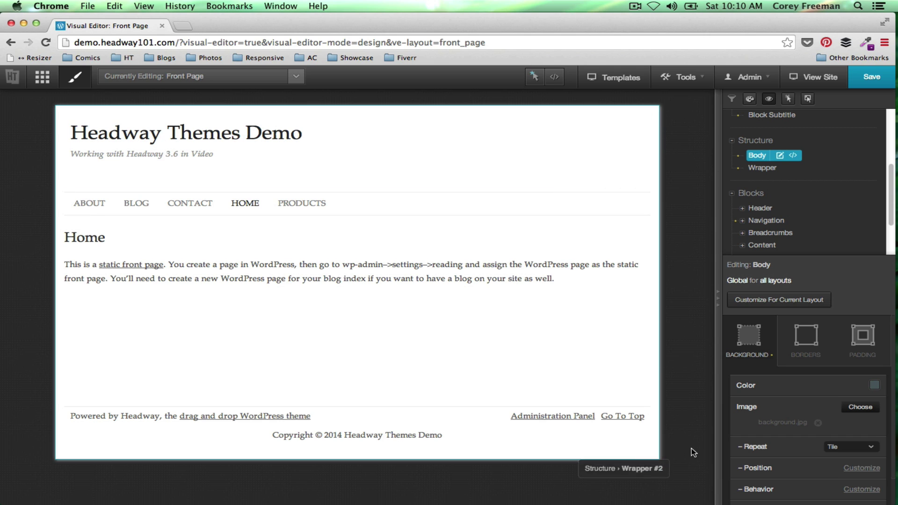
pyautogui.click(861, 467)
pyautogui.scroll(-1, 856, 463)
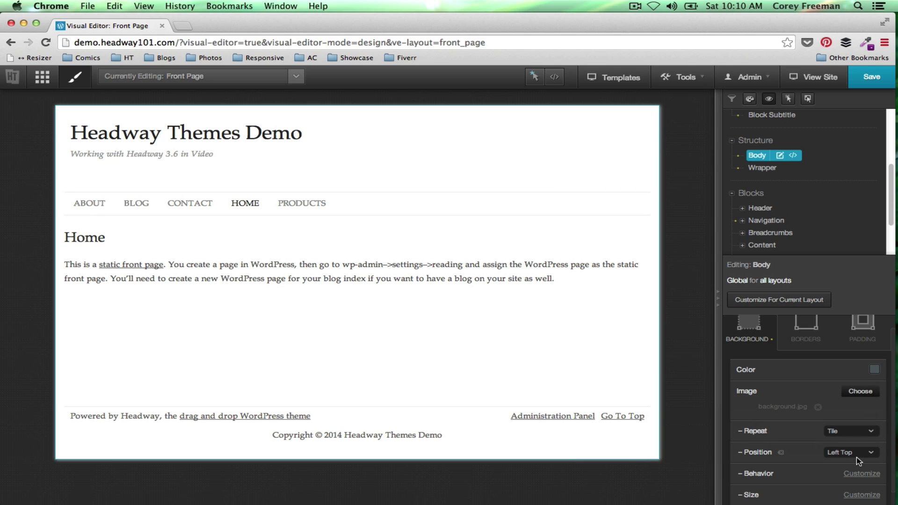
pyautogui.click(857, 453)
pyautogui.click(859, 477)
# Step: Make the background stay fixed while the page scrolls
pyautogui.scroll(-1, 790, 430)
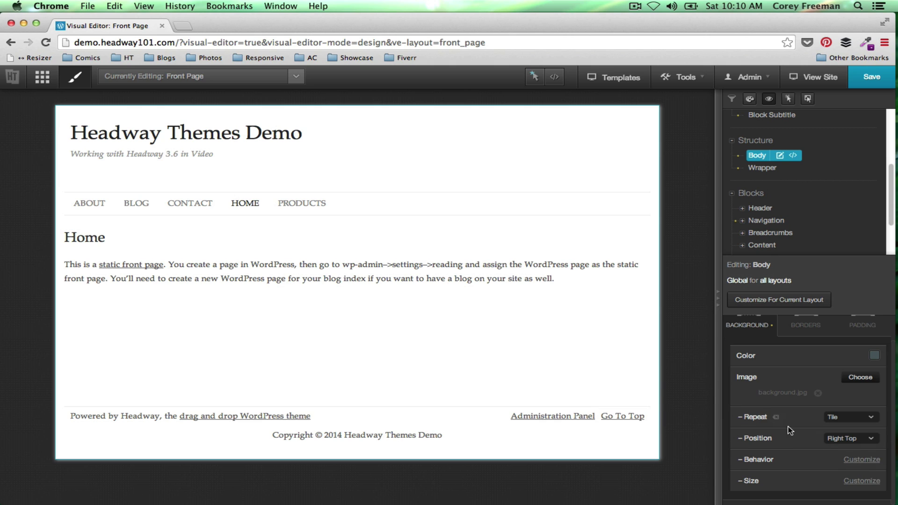
pyautogui.click(857, 459)
pyautogui.click(855, 461)
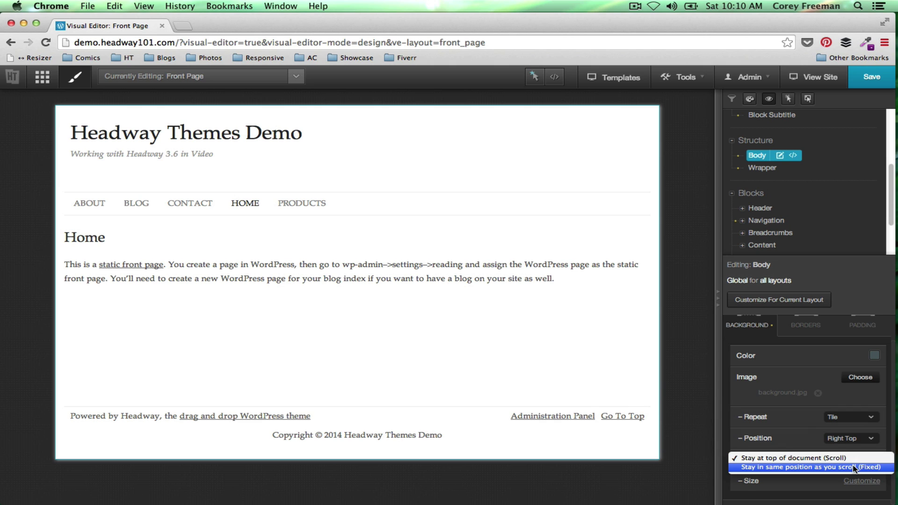
pyautogui.click(854, 468)
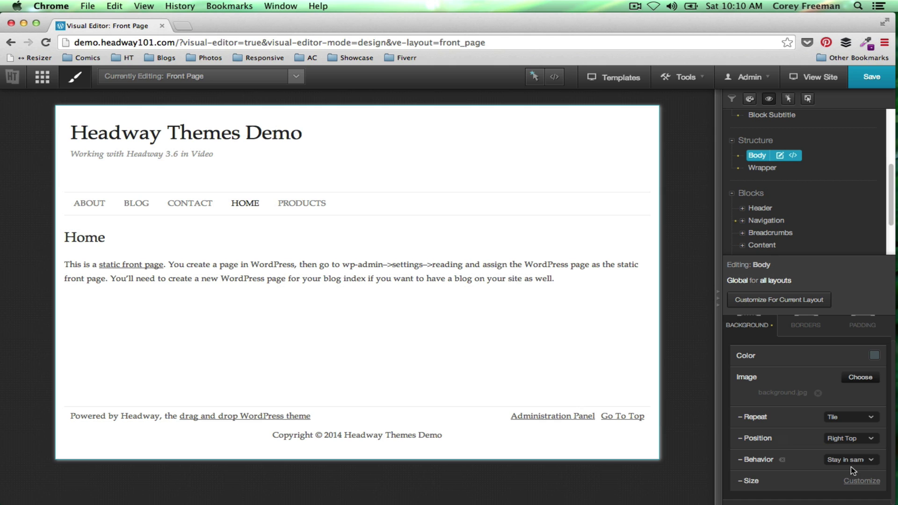
# Step: Try Contain and Cover for the background size, then settle on Default
pyautogui.click(848, 482)
pyautogui.click(848, 483)
pyautogui.click(842, 474)
pyautogui.click(856, 486)
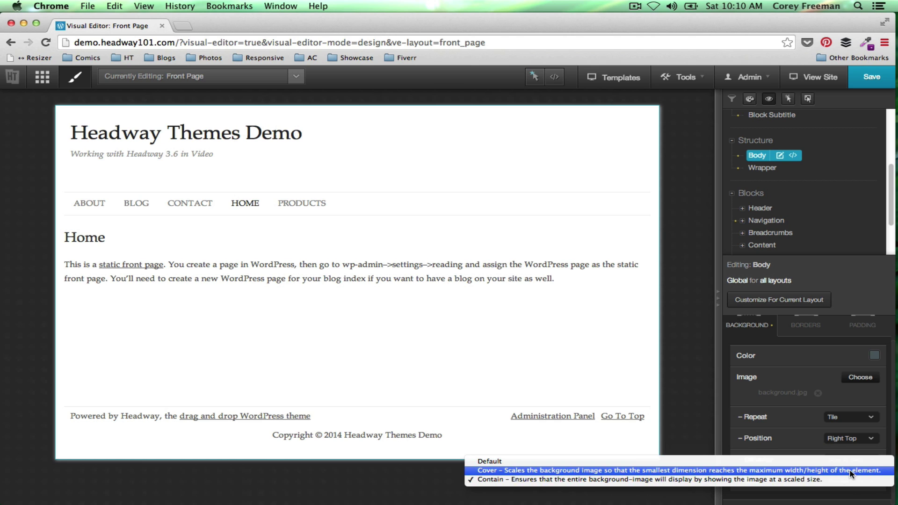
pyautogui.click(850, 472)
pyautogui.click(851, 475)
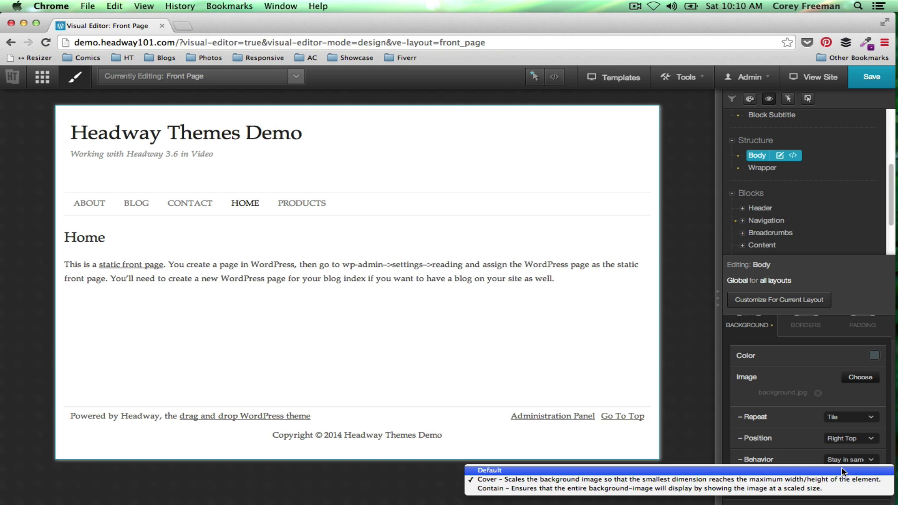
pyautogui.click(840, 468)
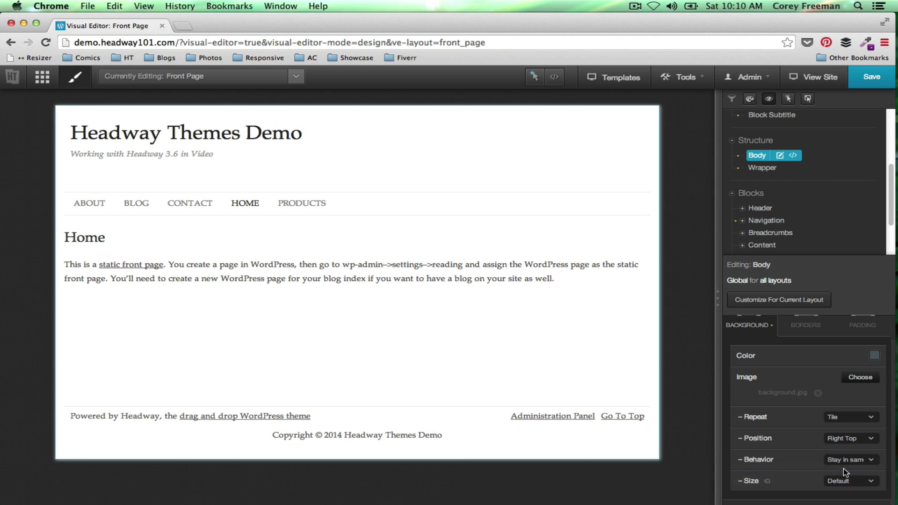
pyautogui.click(818, 394)
pyautogui.click(538, 184)
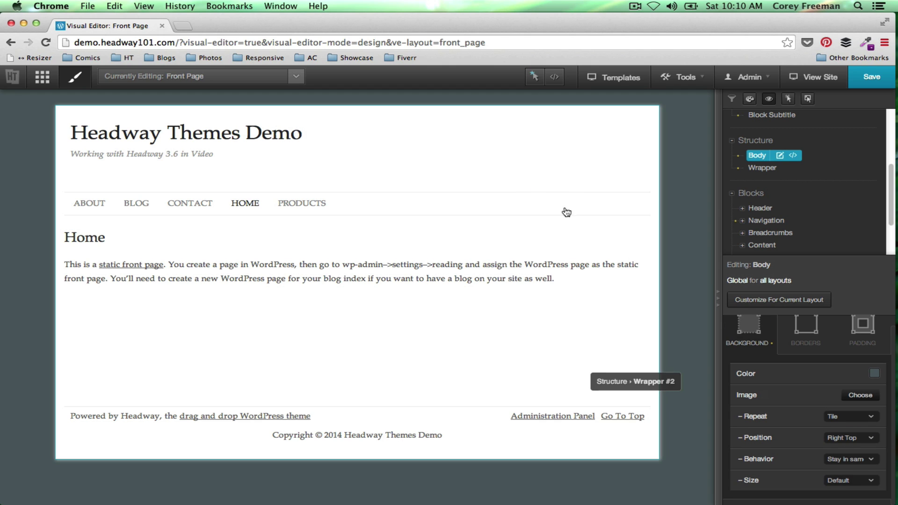
pyautogui.click(852, 395)
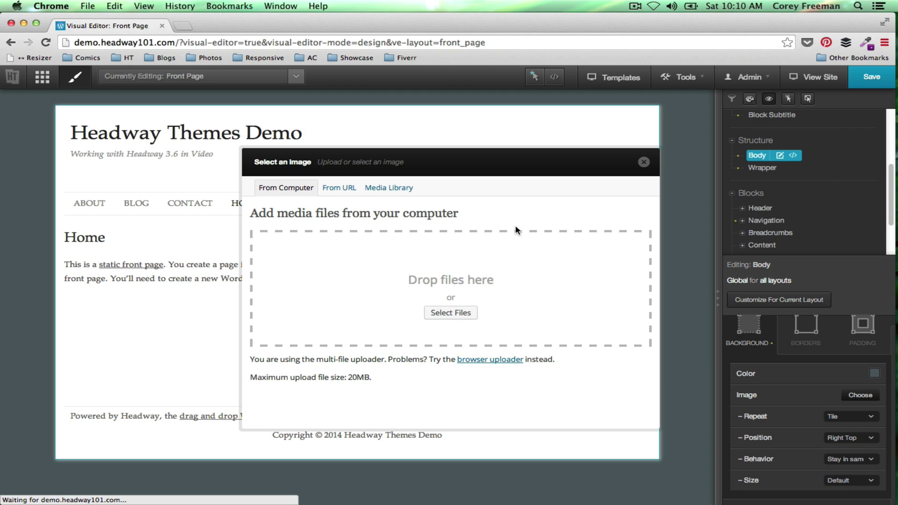
pyautogui.click(408, 187)
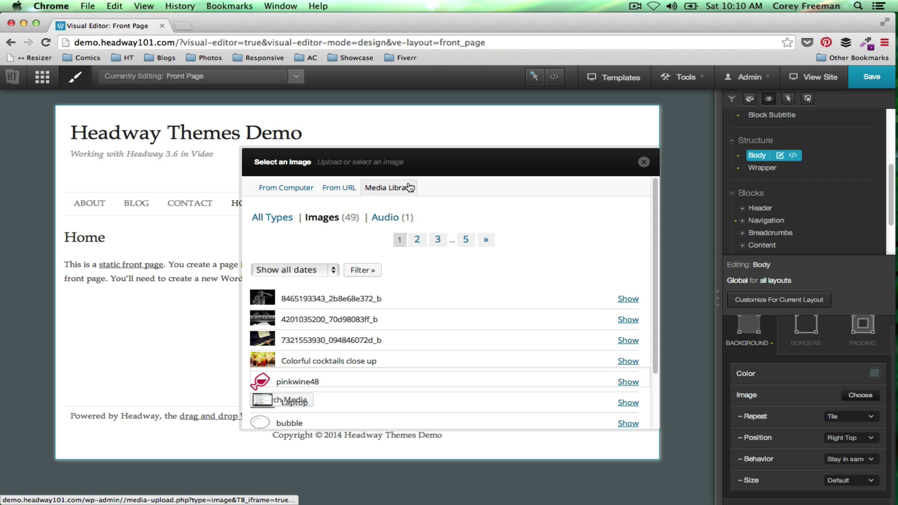
pyautogui.scroll(-1, 597, 309)
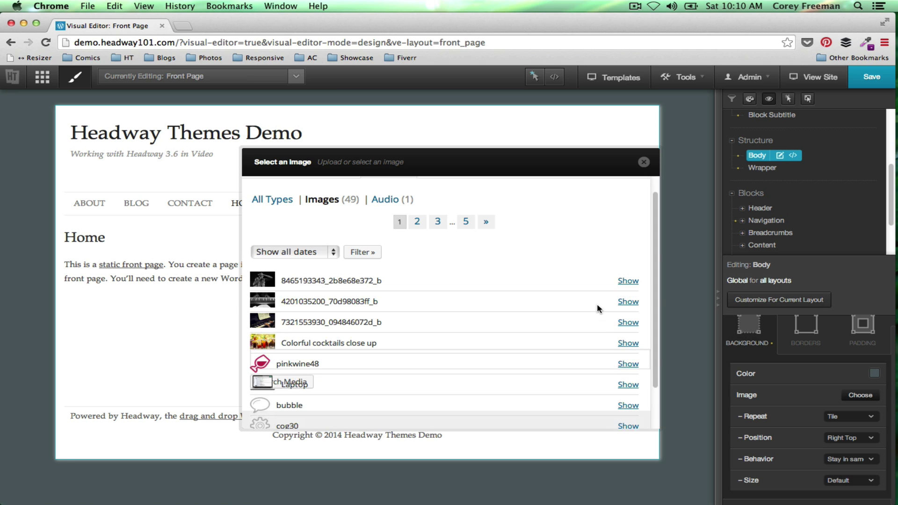
pyautogui.click(628, 281)
pyautogui.scroll(-1, 608, 273)
pyautogui.click(388, 406)
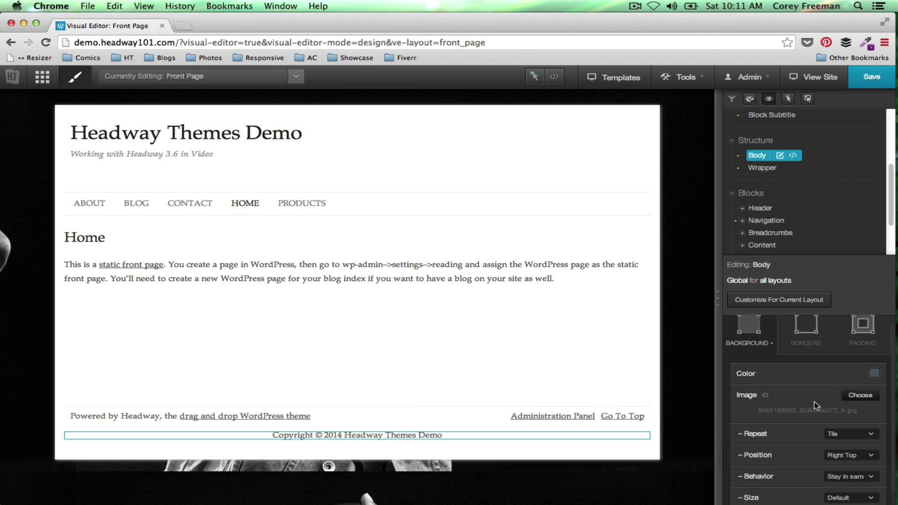
# Step: Stop the photo from tiling and anchor it at Left Top
pyautogui.click(860, 434)
pyautogui.click(860, 437)
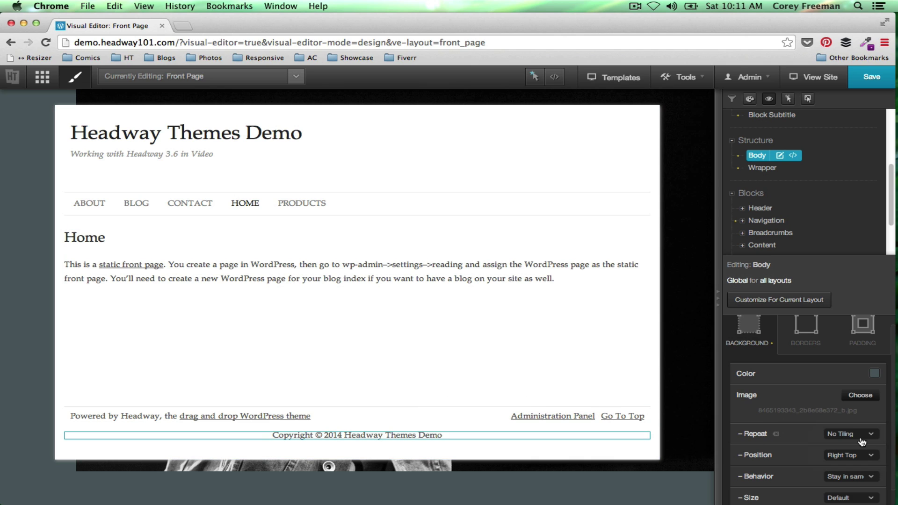
pyautogui.click(838, 455)
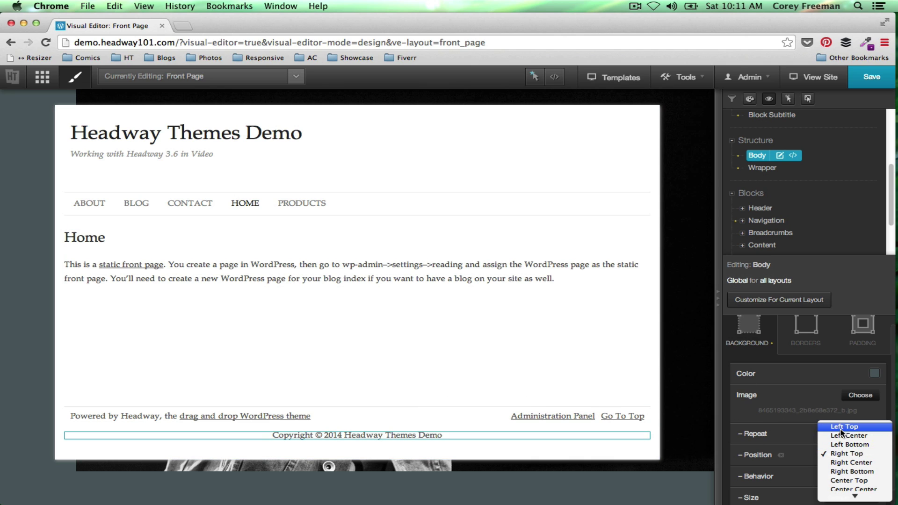
pyautogui.click(840, 427)
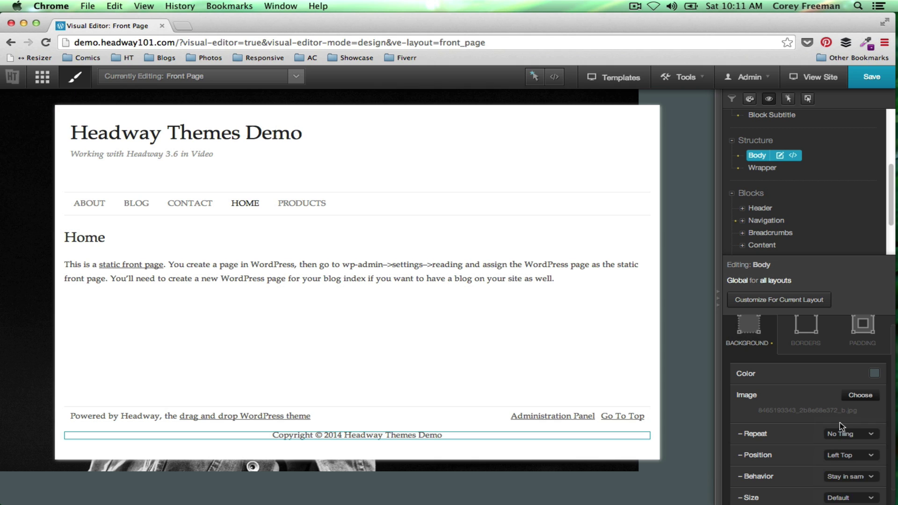
pyautogui.scroll(-1, 851, 453)
# Step: Leave the scroll behaviour at Fixed and move the photo to Center Top
pyautogui.click(860, 471)
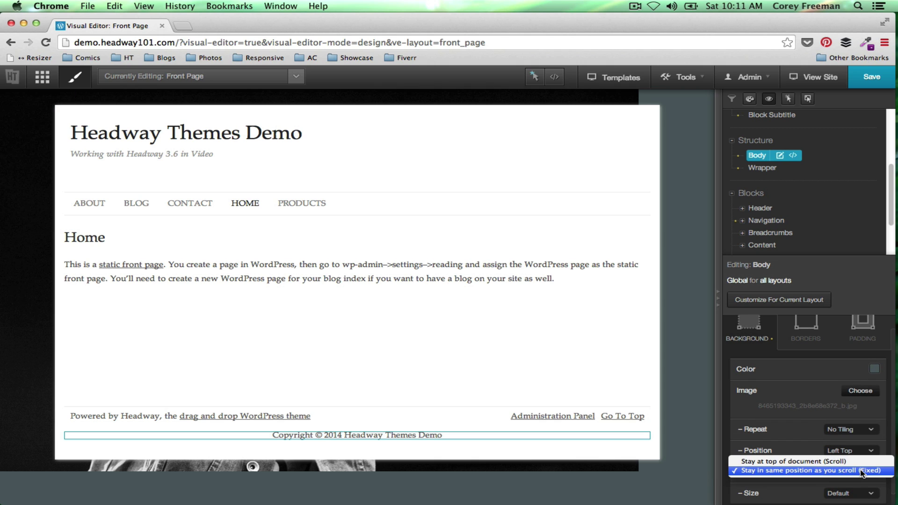
pyautogui.click(860, 468)
pyautogui.click(855, 473)
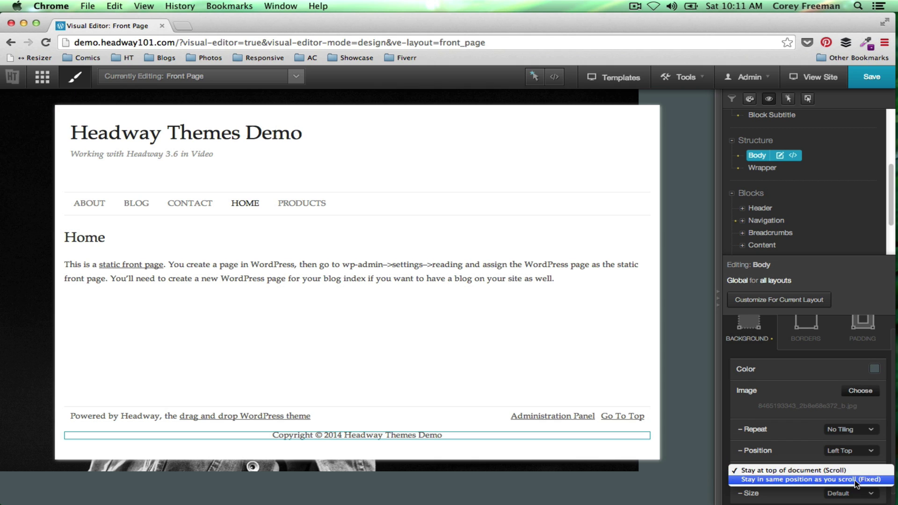
pyautogui.click(856, 477)
pyautogui.click(855, 450)
pyautogui.click(854, 460)
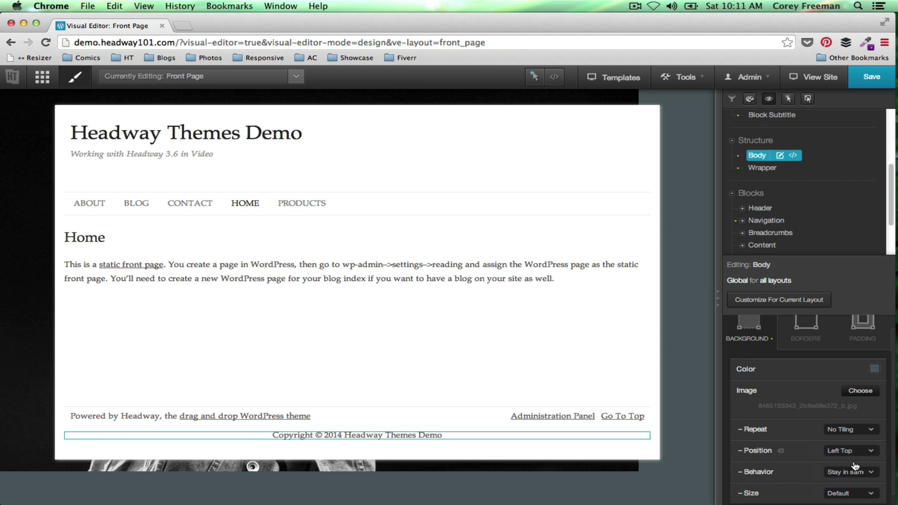
pyautogui.click(854, 458)
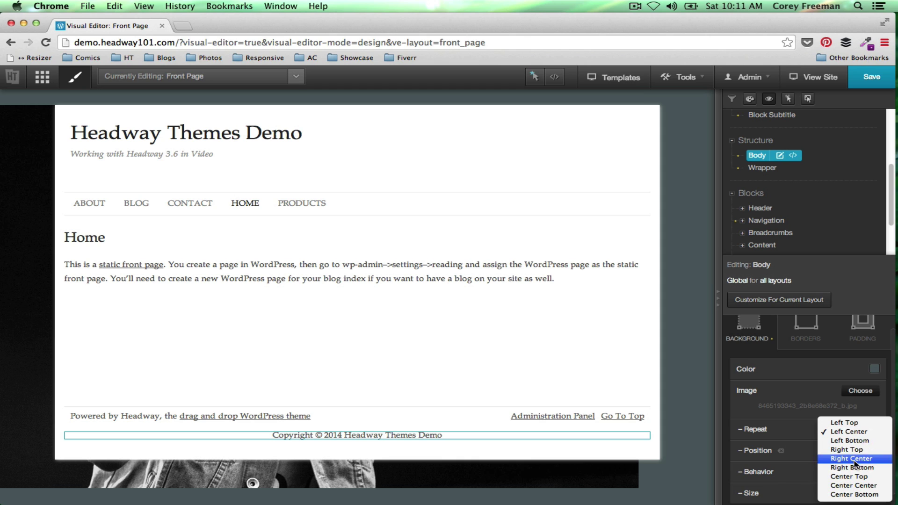
pyautogui.click(856, 476)
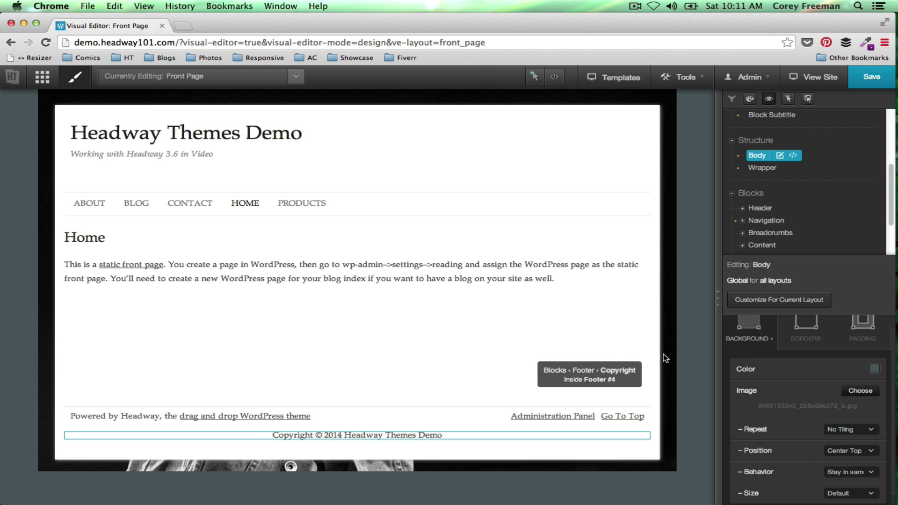
# Step: Size the photo to Cover and set it to scroll with the page
pyautogui.scroll(-1, 794, 411)
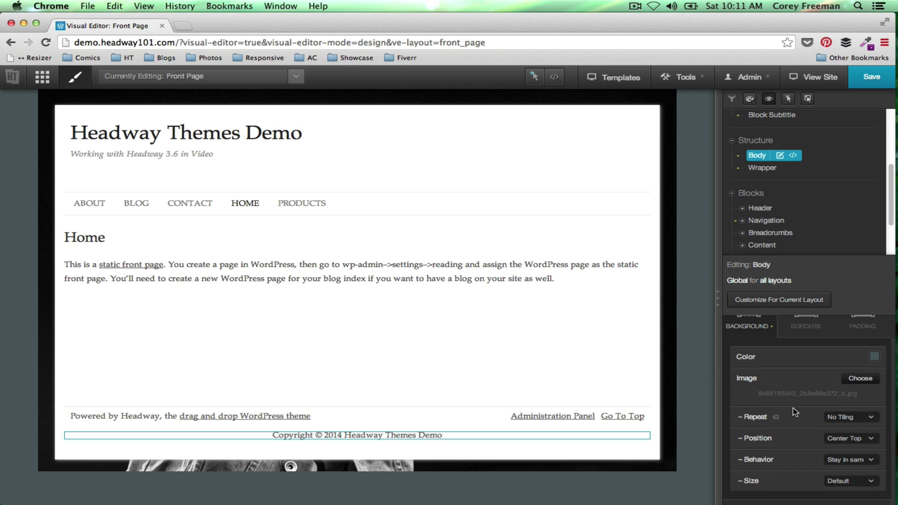
pyautogui.click(849, 481)
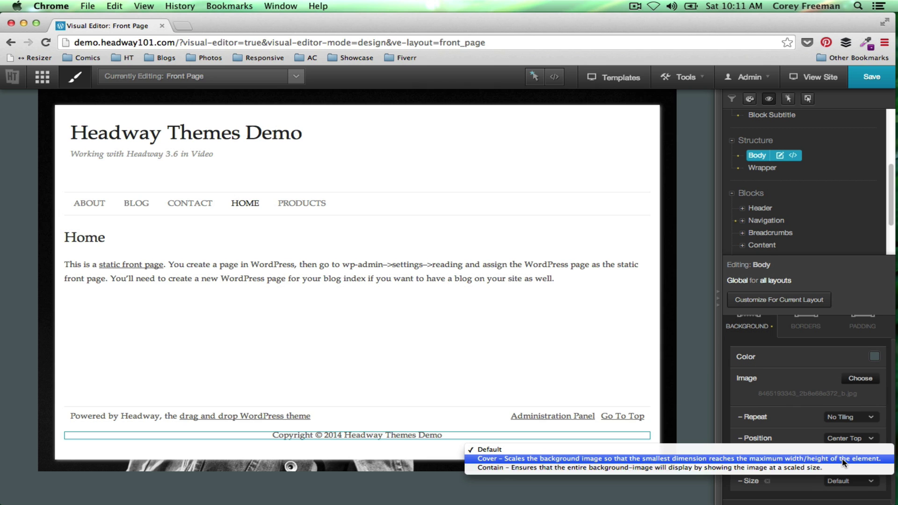
pyautogui.click(844, 459)
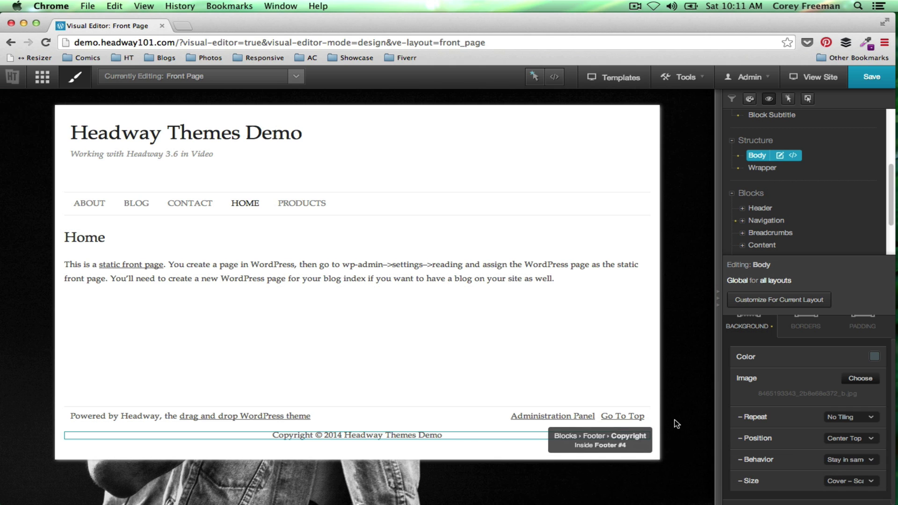
pyautogui.click(851, 463)
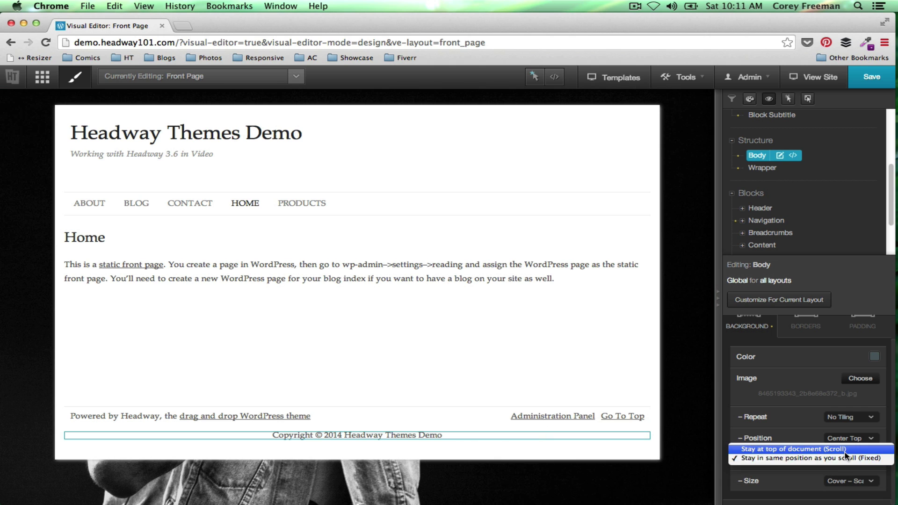
pyautogui.click(848, 450)
pyautogui.click(850, 481)
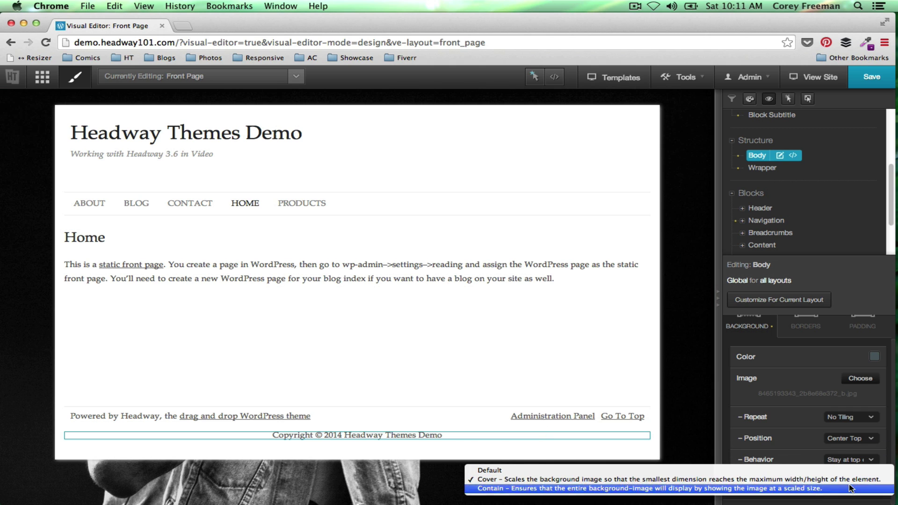
pyautogui.click(849, 488)
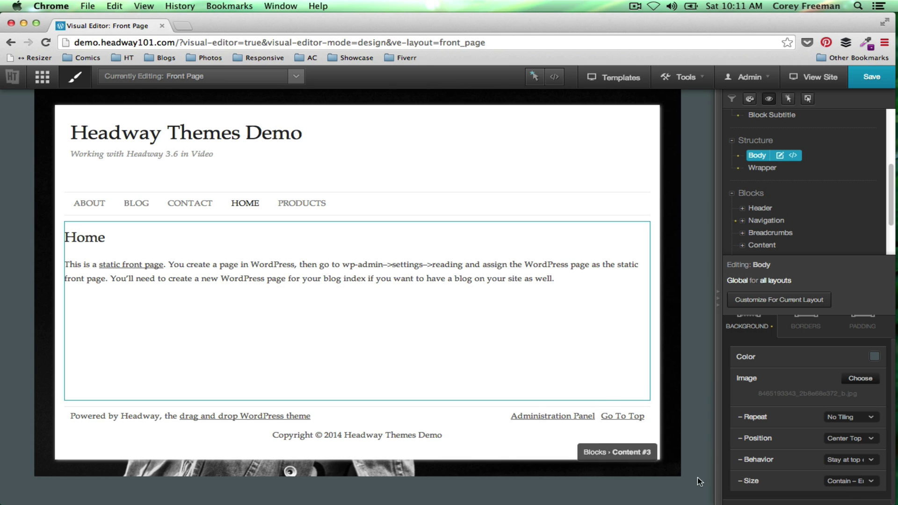
pyautogui.click(837, 481)
pyautogui.click(835, 470)
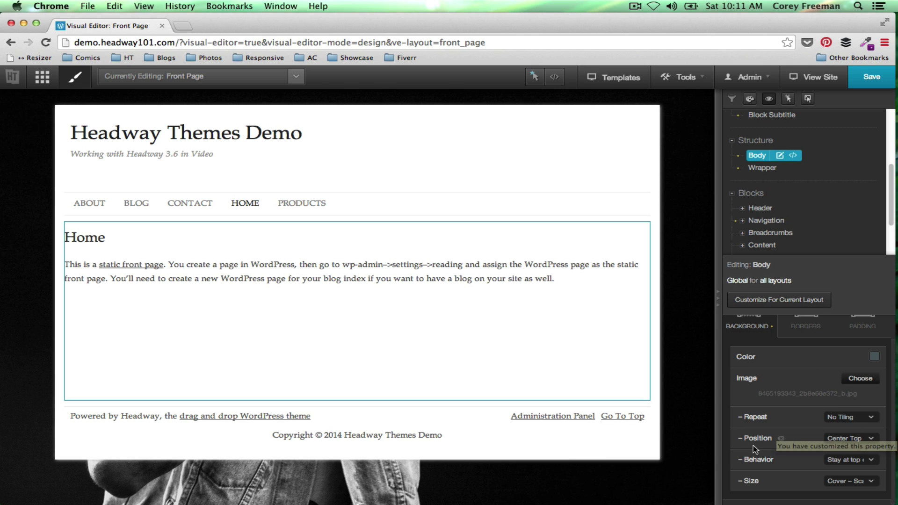
# Step: Save the design and scroll through the site's Blog page to check the backdrop
pyautogui.click(872, 75)
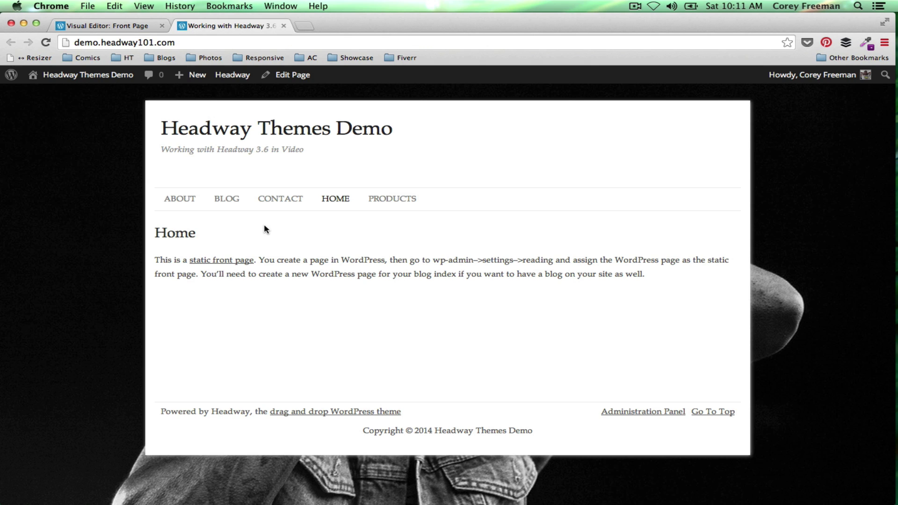
pyautogui.click(227, 199)
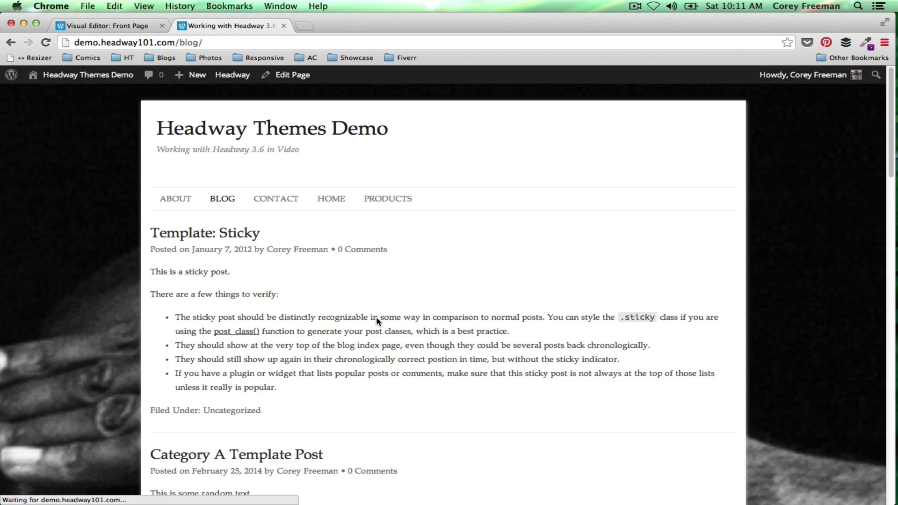
pyautogui.scroll(-20, 376, 314)
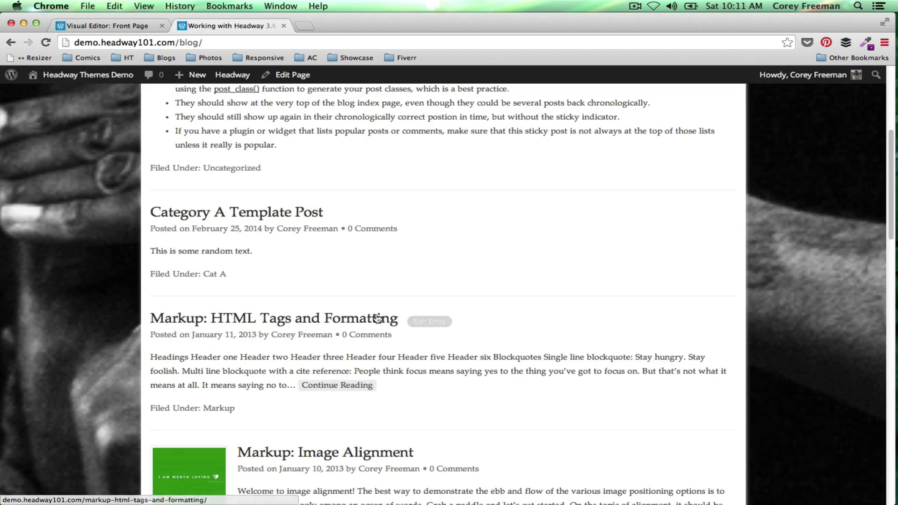
pyautogui.scroll(20, 377, 317)
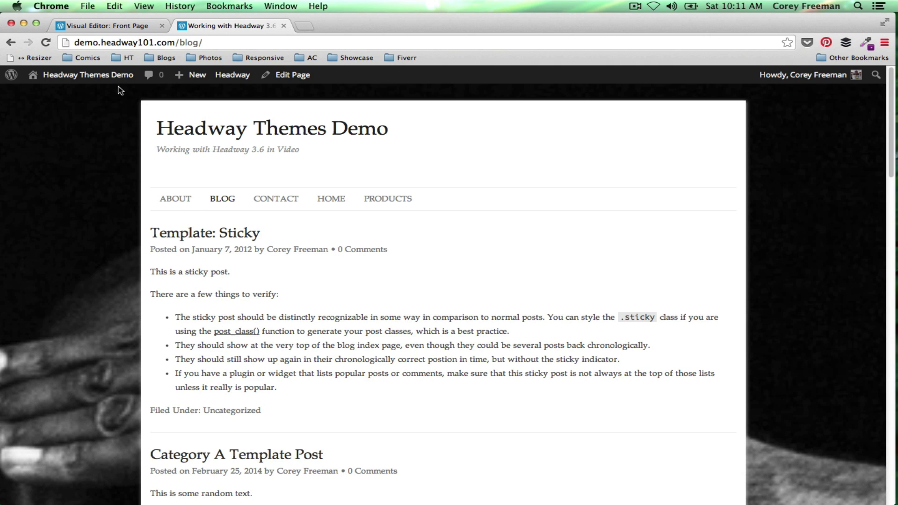
# Step: Glance at the Visual Editor tab, then scroll the blog page once more
pyautogui.click(120, 26)
pyautogui.click(229, 25)
pyautogui.scroll(-20, 259, 227)
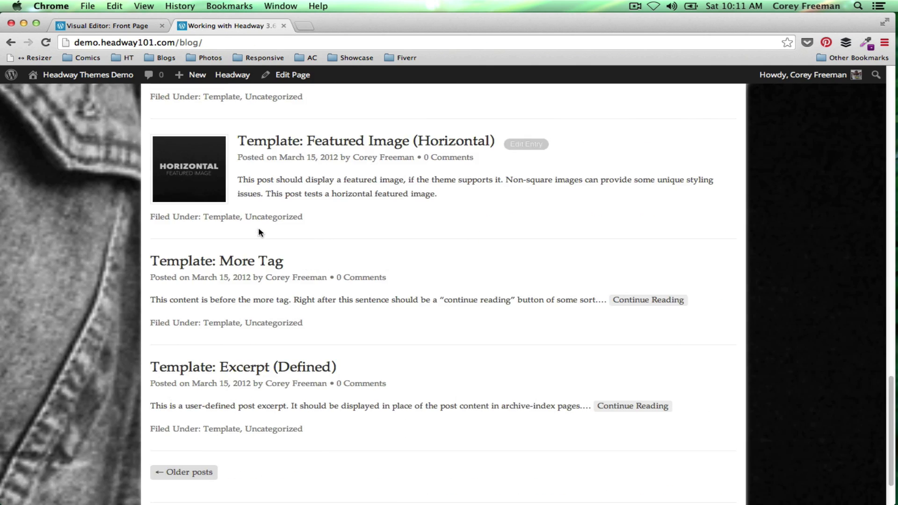
pyautogui.scroll(20, 258, 229)
# Step: Set the Body background behaviour to Fixed and save the design
pyautogui.click(131, 28)
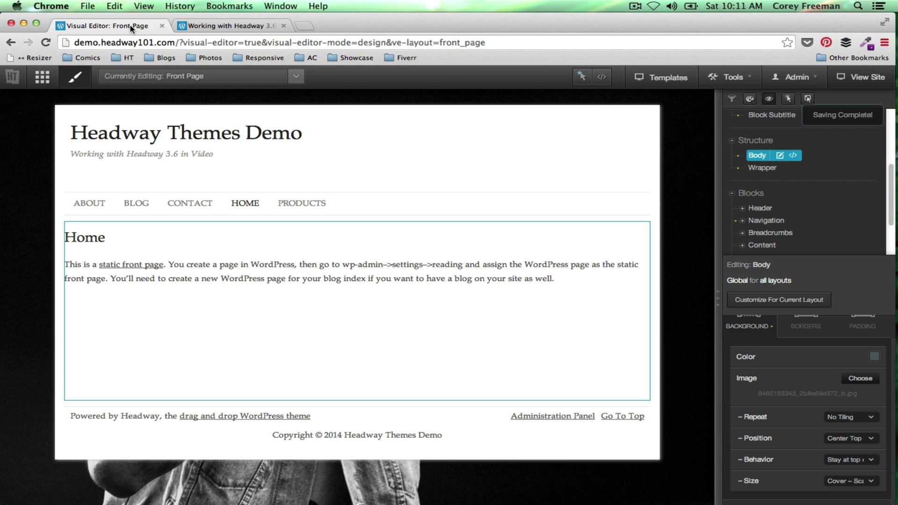
pyautogui.click(845, 462)
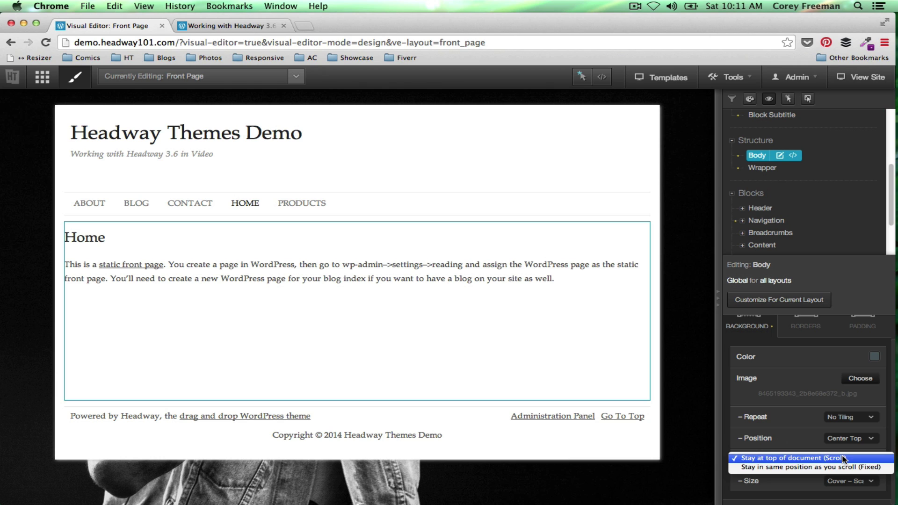
pyautogui.click(842, 467)
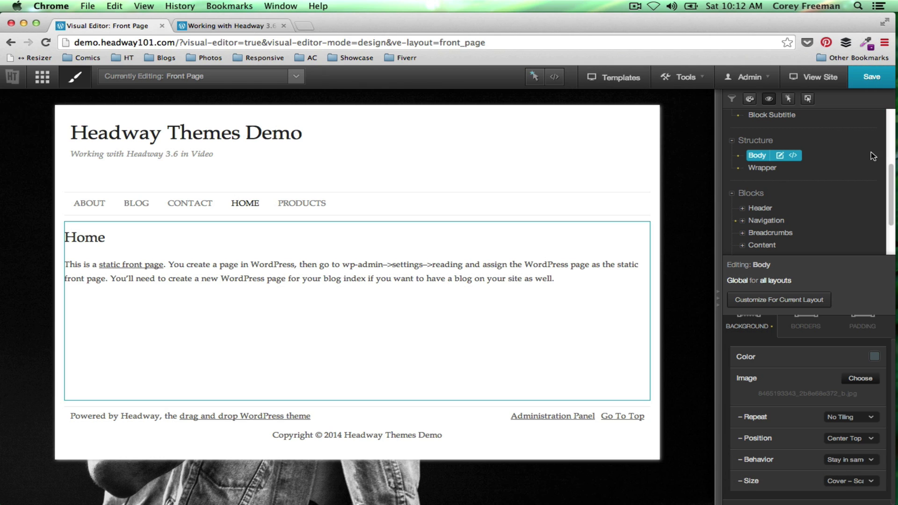
pyautogui.click(879, 81)
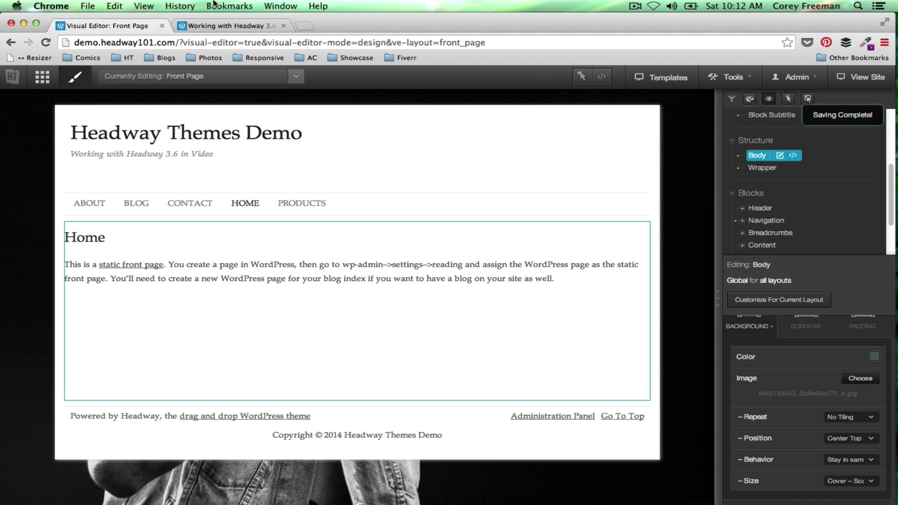
# Step: Reload the live blog and scroll it to confirm the backdrop stays put
pyautogui.click(220, 25)
pyautogui.click(46, 42)
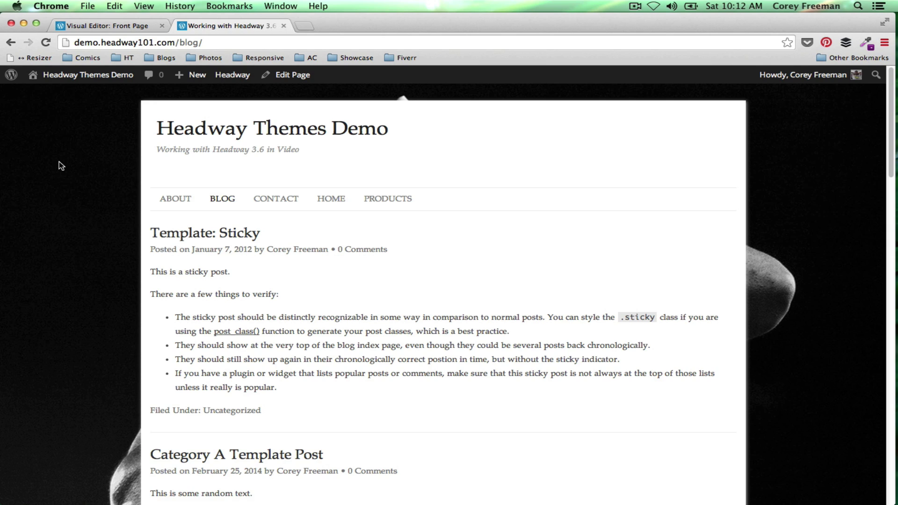
pyautogui.scroll(-10, 59, 162)
pyautogui.scroll(-15, 59, 162)
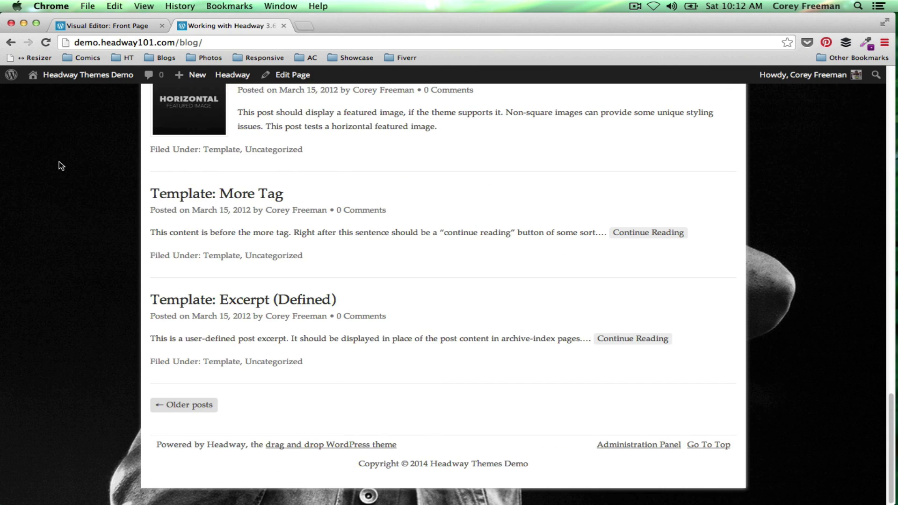
pyautogui.scroll(10, 59, 161)
pyautogui.scroll(10, 59, 161)
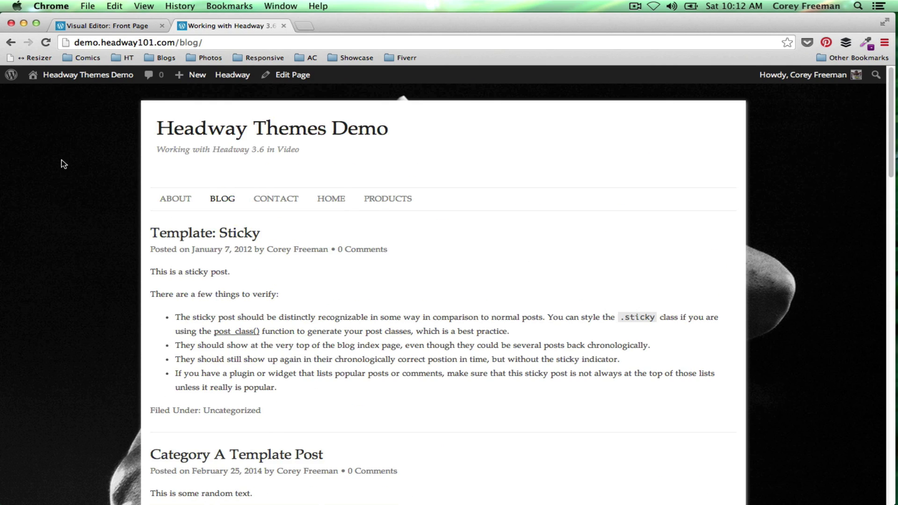
pyautogui.click(102, 25)
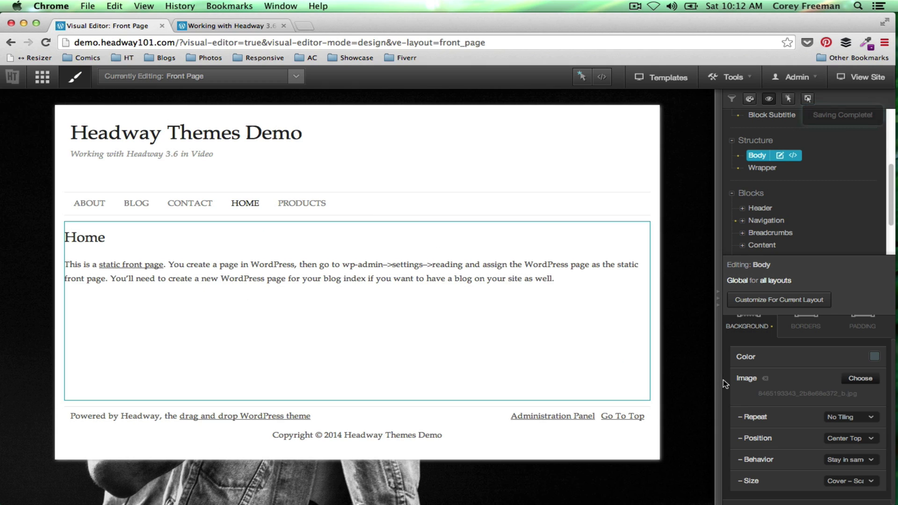
# Step: Swap the Body background image for the 'Colorful cocktails close up' photo, Depositphotos_25985007_original.jpg
pyautogui.click(766, 377)
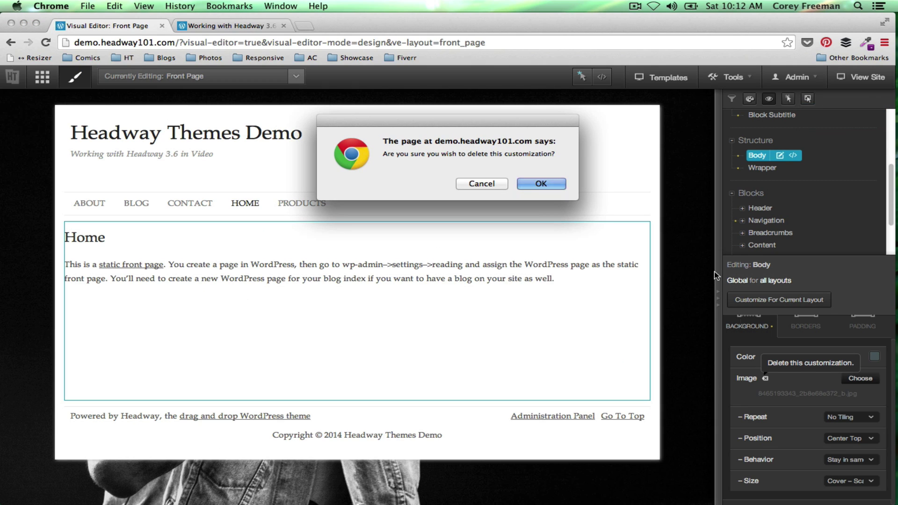
pyautogui.click(548, 184)
pyautogui.click(862, 385)
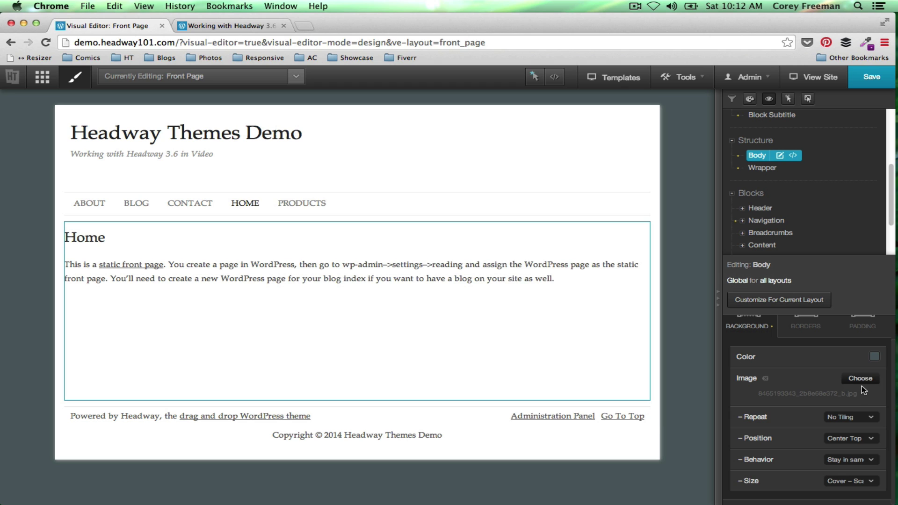
pyautogui.click(861, 380)
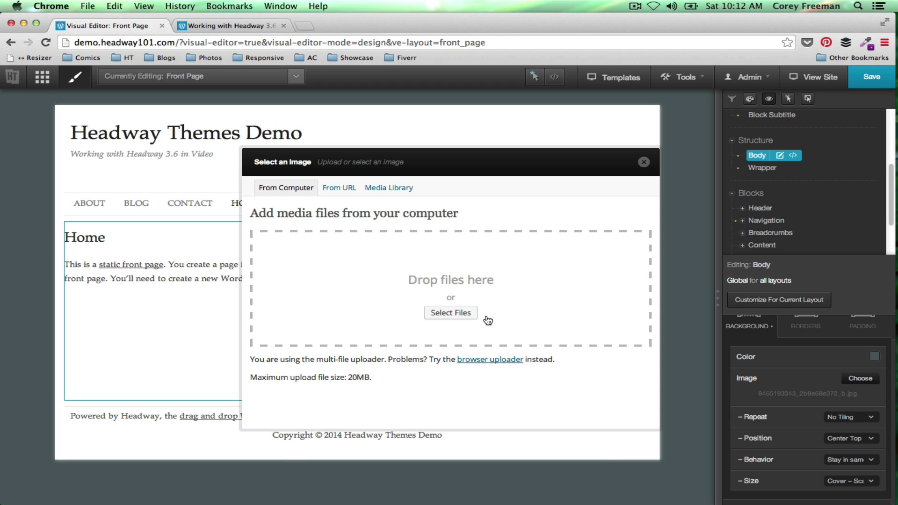
pyautogui.click(410, 189)
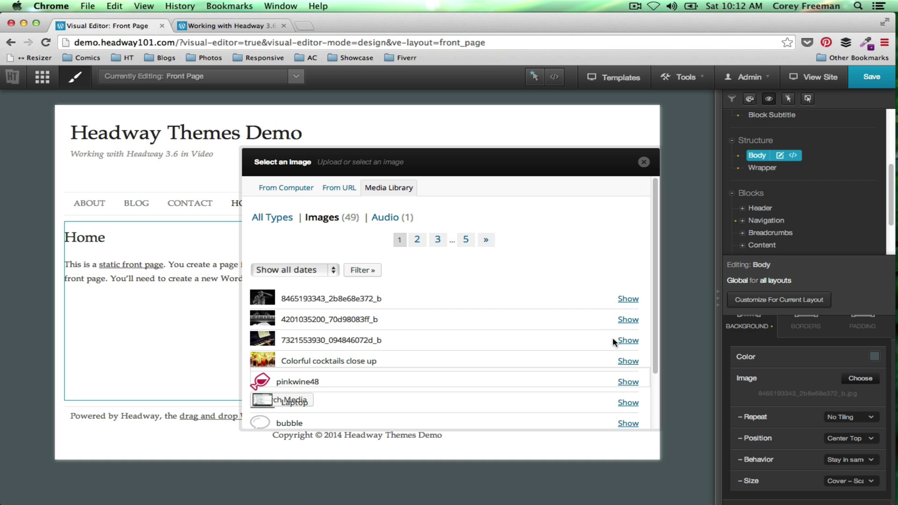
pyautogui.click(627, 360)
pyautogui.click(373, 354)
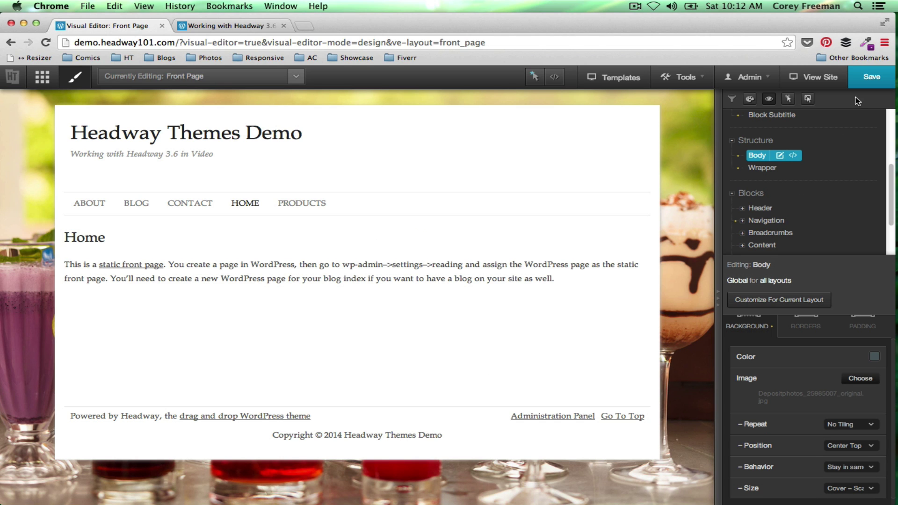
# Step: Save the cocktails background, reload and scroll the live blog, then return to the home page
pyautogui.click(870, 77)
pyautogui.click(227, 26)
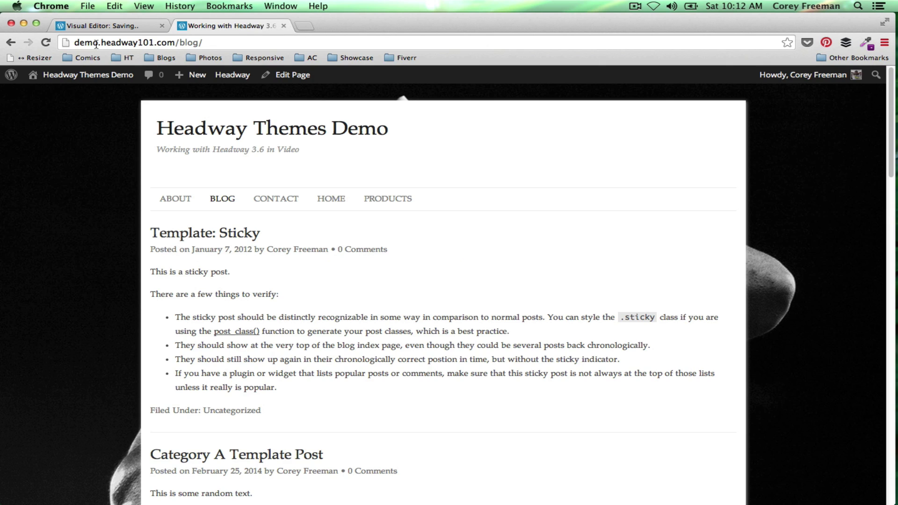
pyautogui.click(45, 42)
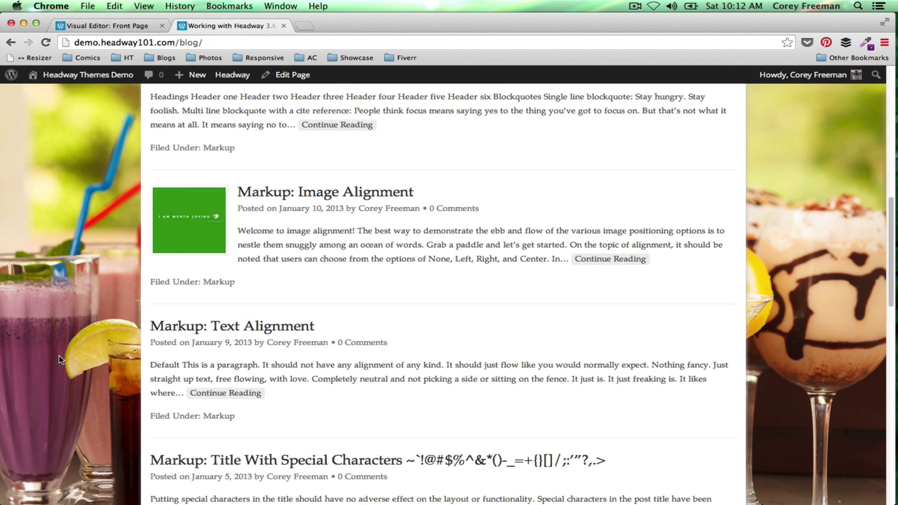
pyautogui.scroll(-15, 59, 355)
pyautogui.scroll(15, 59, 355)
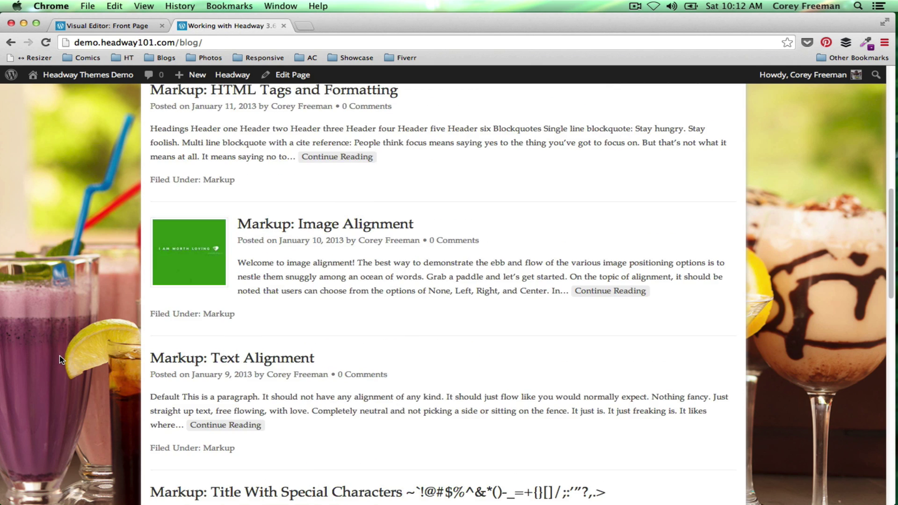
pyautogui.scroll(10, 59, 355)
pyautogui.click(277, 126)
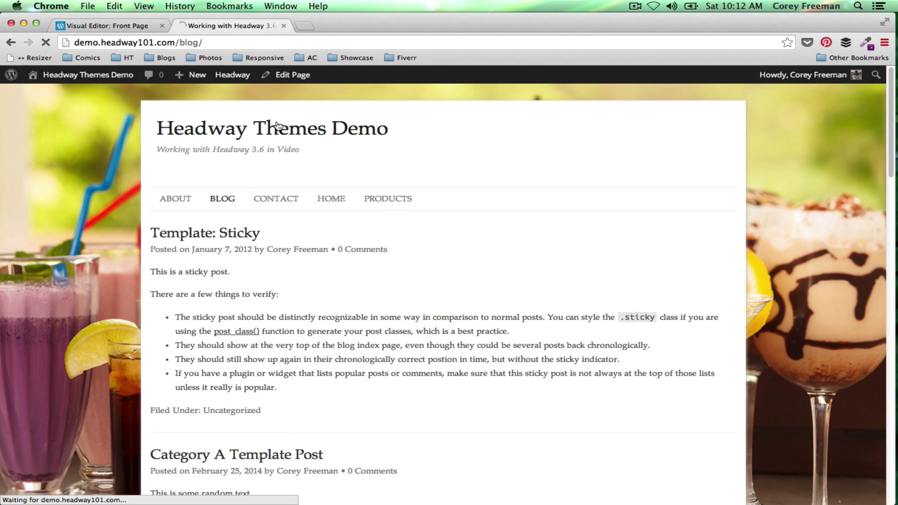